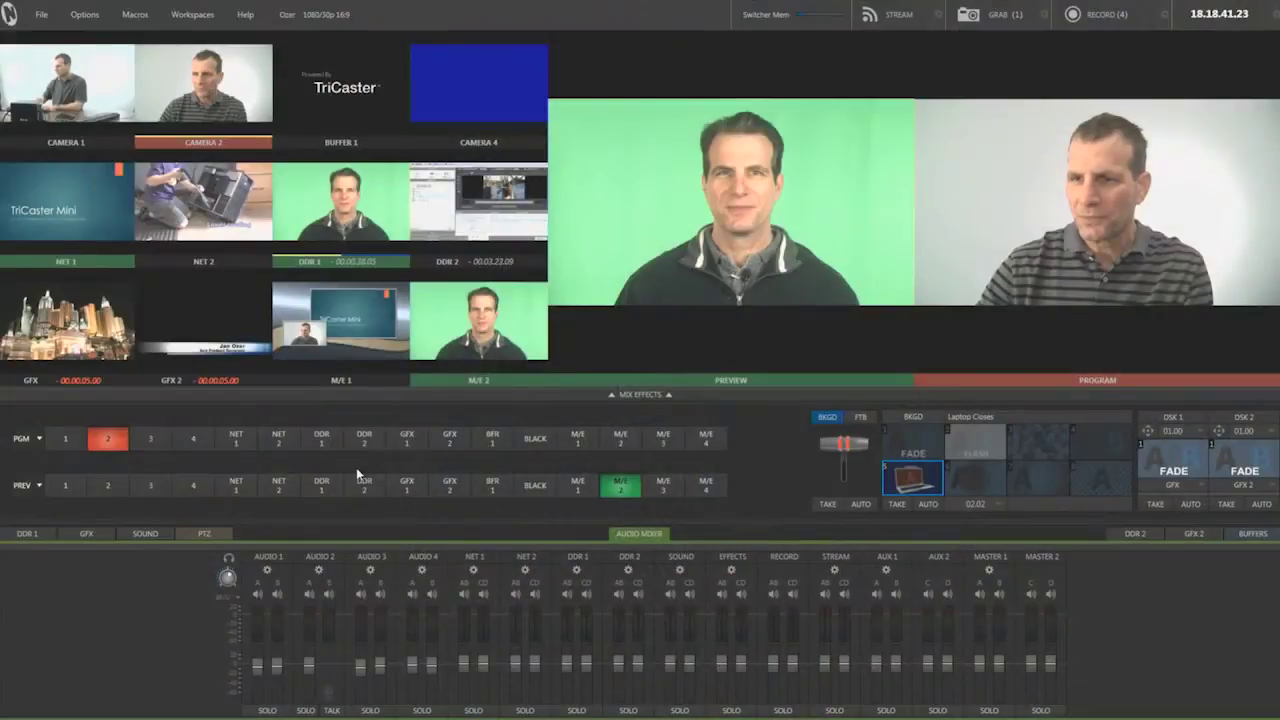
Step: Show the PTZ camera presets with the Stills and Titles buffers, and briefly inspect the macro configuration editor
{"action": "left_click", "coordinate": [208, 537]}
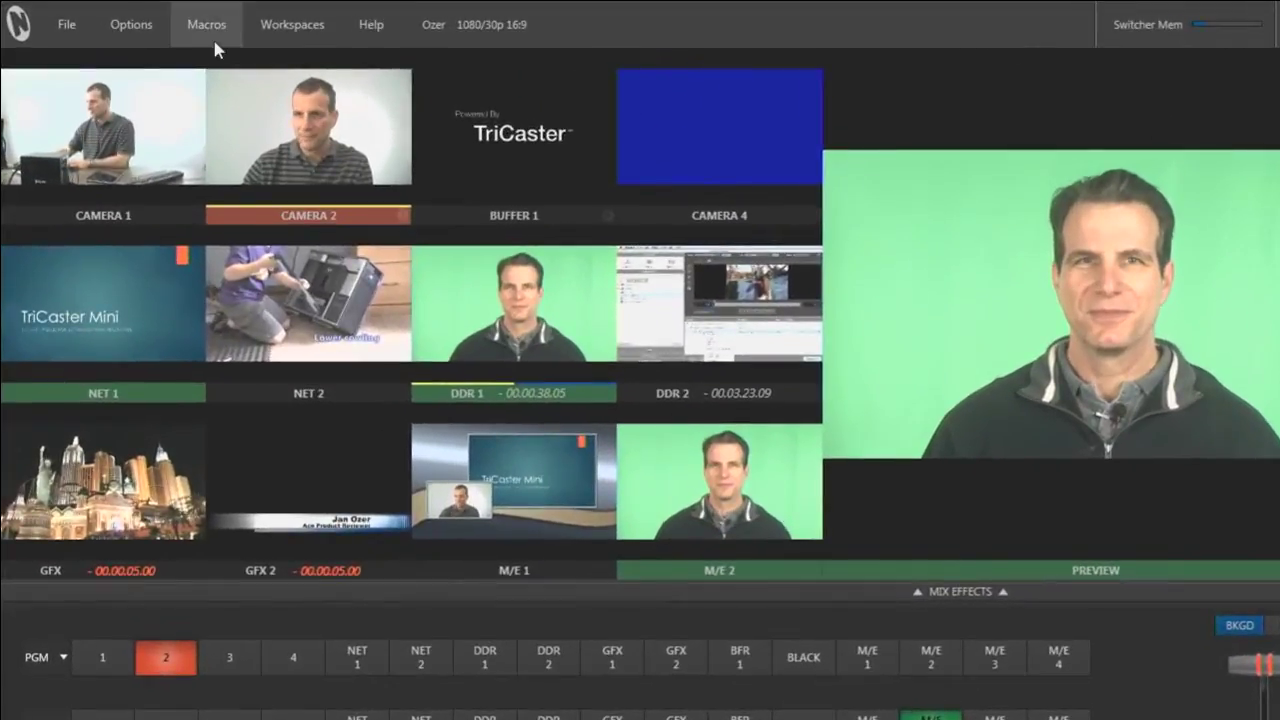
{"action": "left_click", "coordinate": [212, 40]}
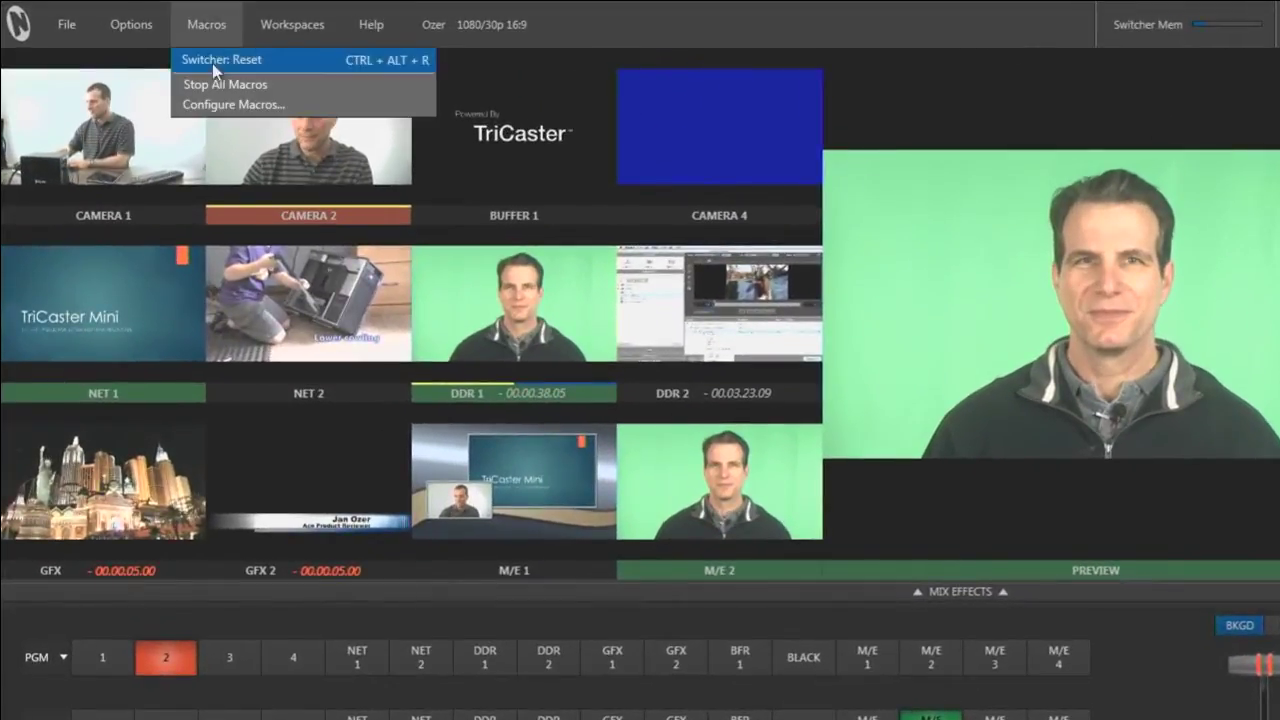
{"action": "left_click", "coordinate": [215, 102]}
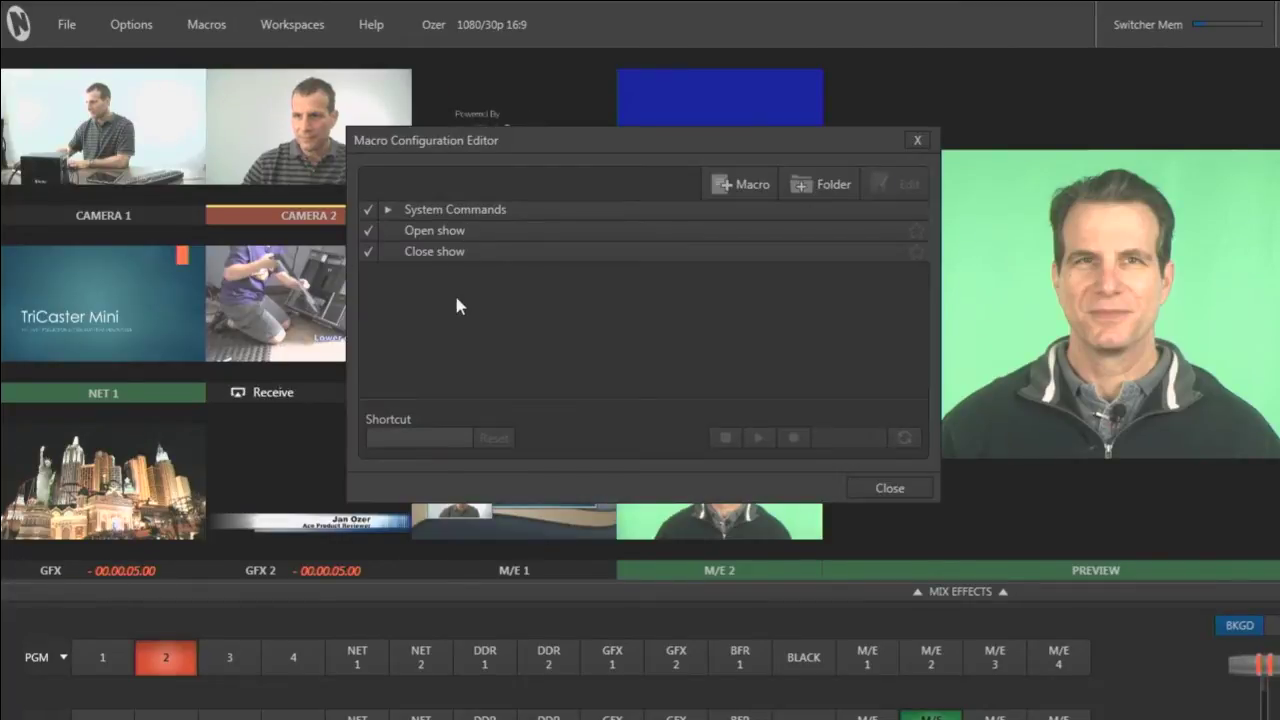
{"action": "left_click", "coordinate": [886, 488]}
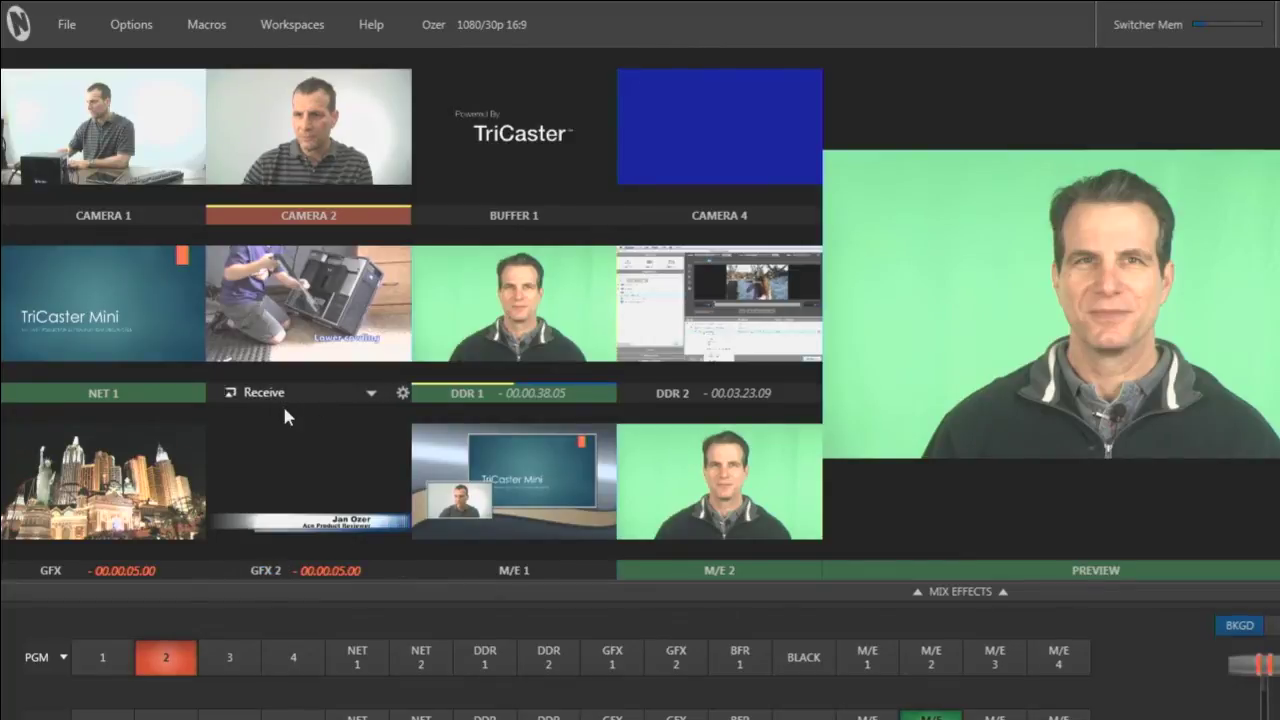
Step: Set the NET 1 source to the hp-HP computer
{"action": "mouse_move", "coordinate": [308, 300]}
{"action": "mouse_move", "coordinate": [103, 393]}
{"action": "left_click", "coordinate": [175, 393]}
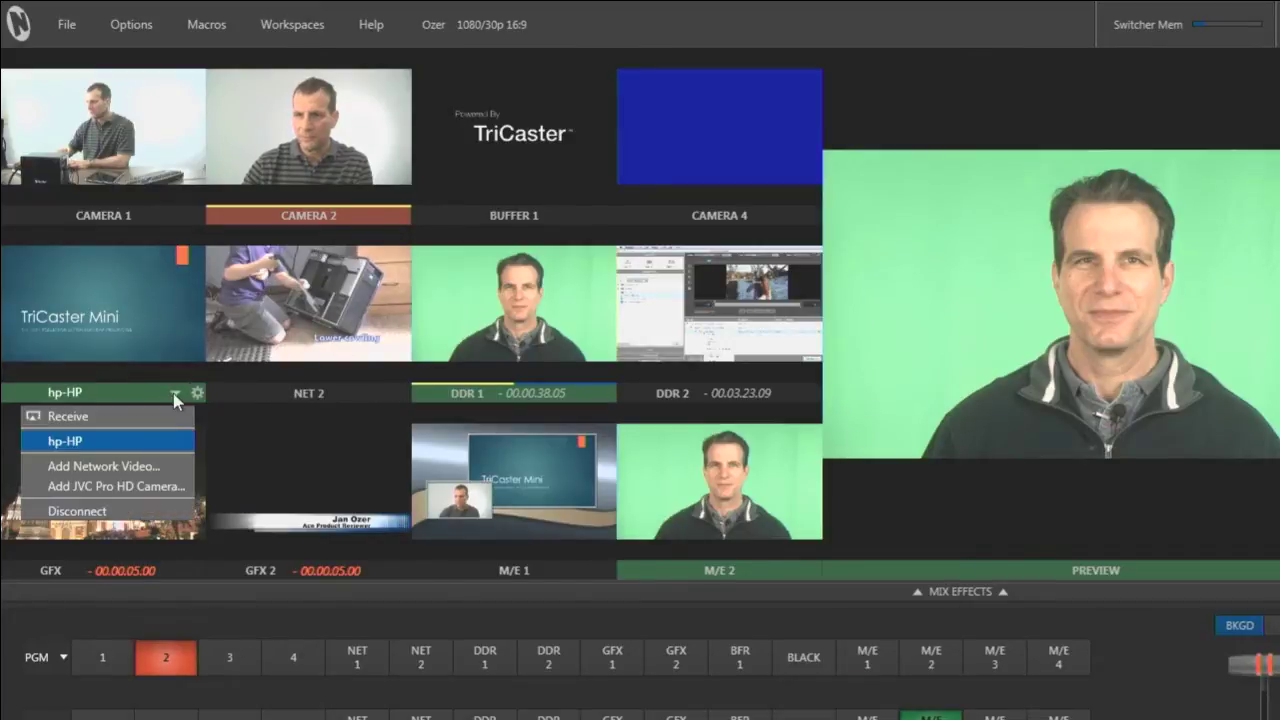
{"action": "left_click", "coordinate": [106, 442]}
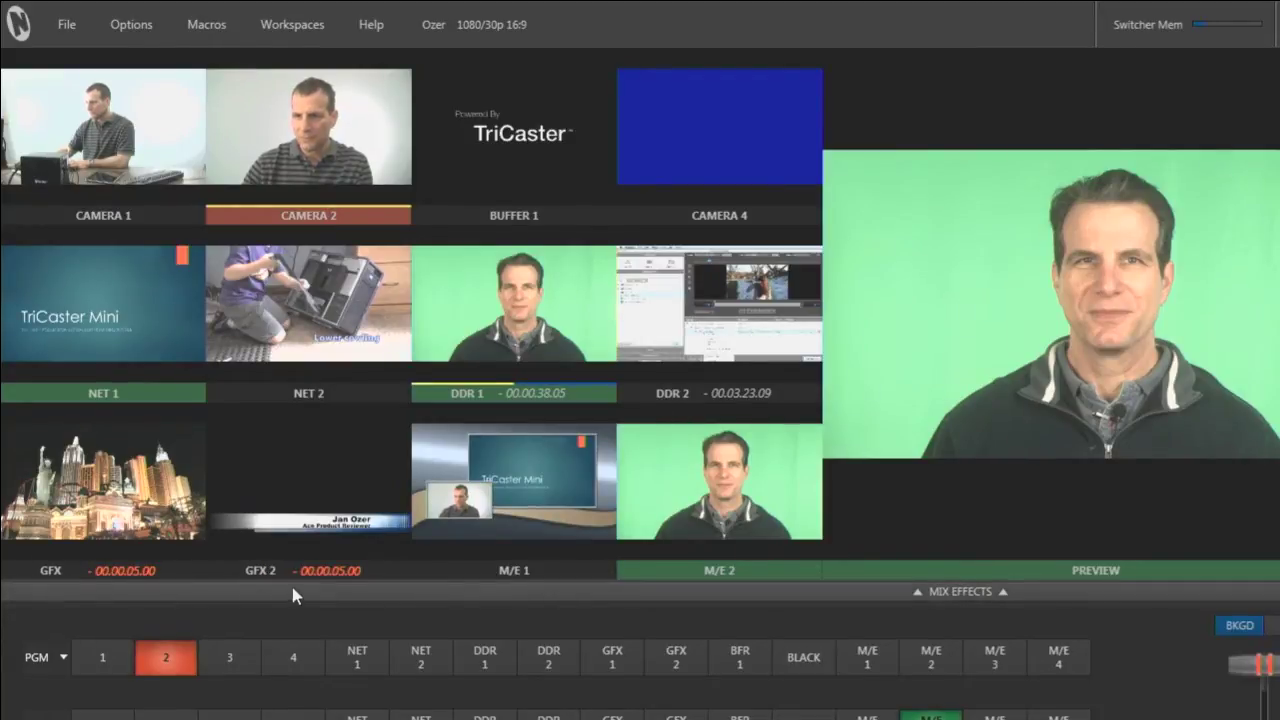
{"action": "left_click_drag", "start_coordinate": [292, 587], "coordinate": [192, 390]}
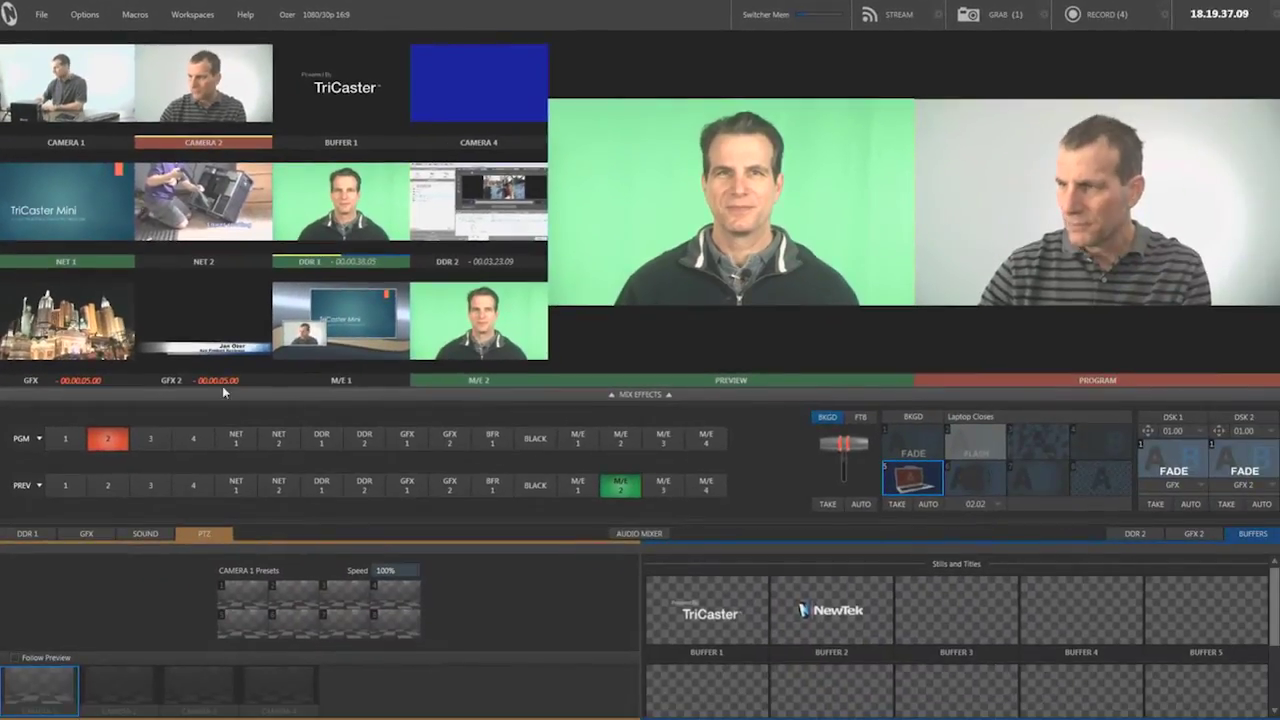
Step: Fade the Jan Ozer lower third on and off air, then browse the Buffer 1 and Buffer 2 stills
{"action": "left_click", "coordinate": [1266, 504]}
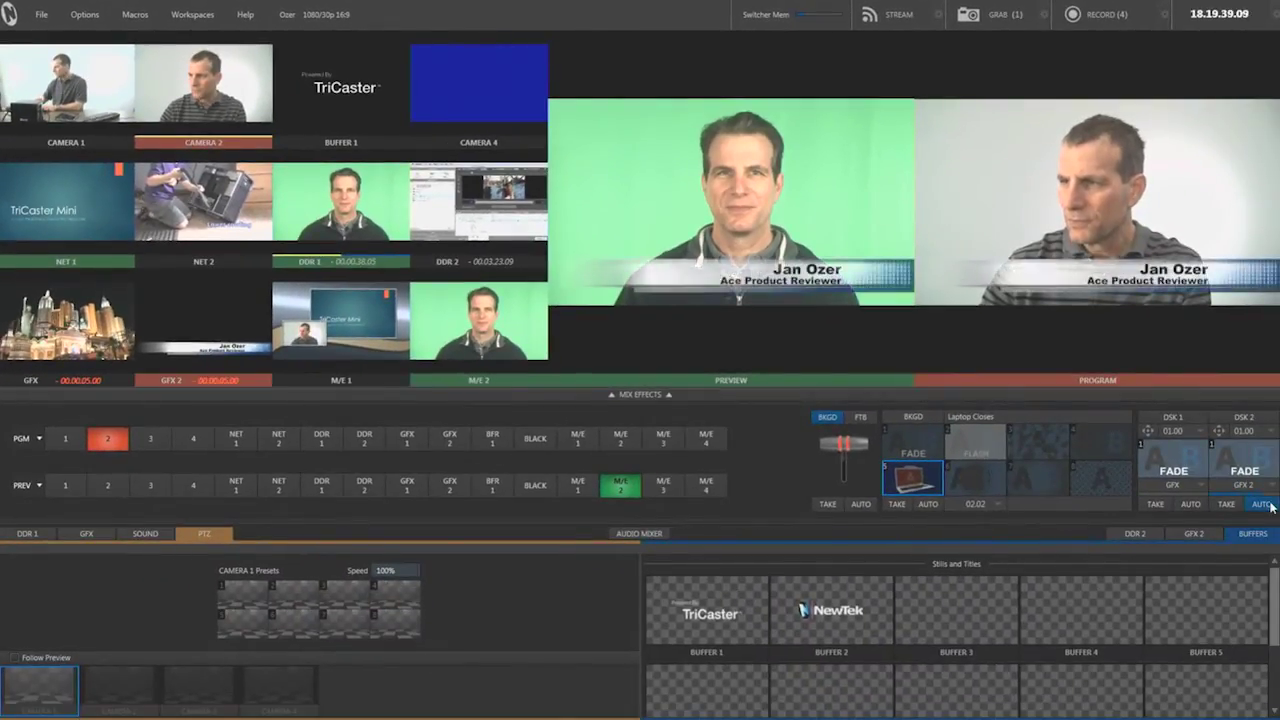
{"action": "left_click", "coordinate": [1266, 504]}
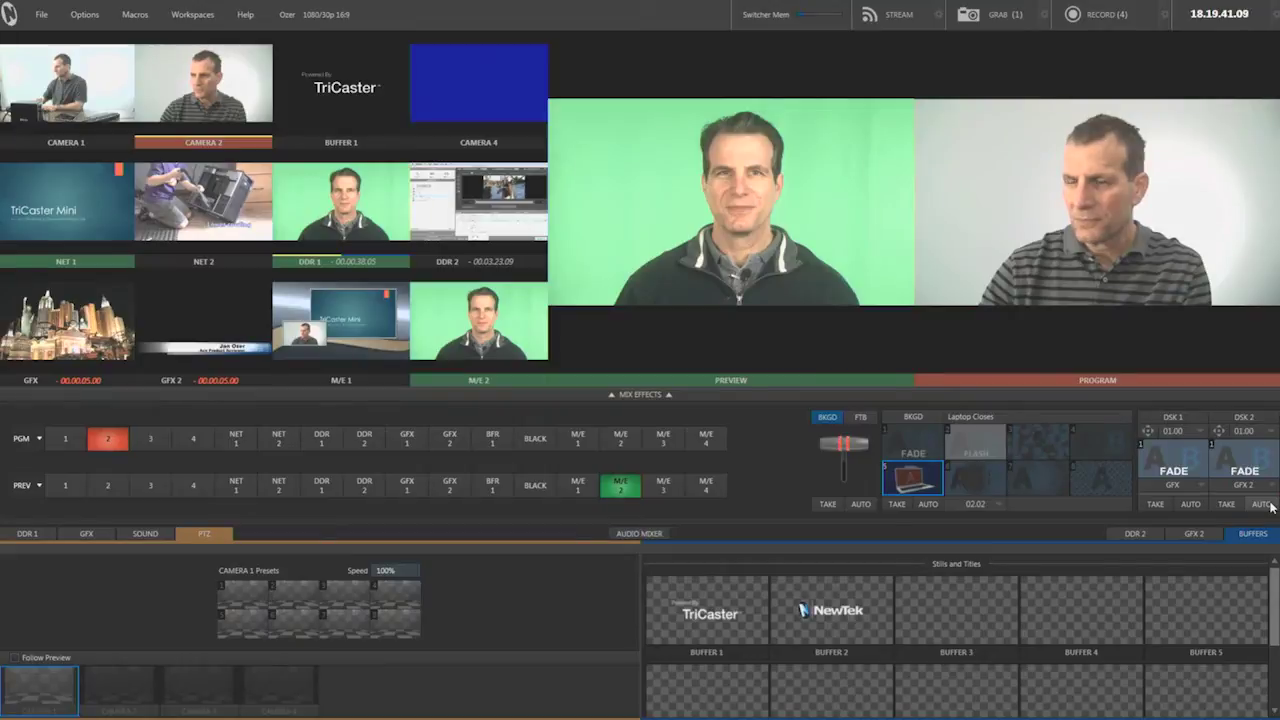
{"action": "left_click", "coordinate": [689, 623]}
{"action": "mouse_move", "coordinate": [706, 610]}
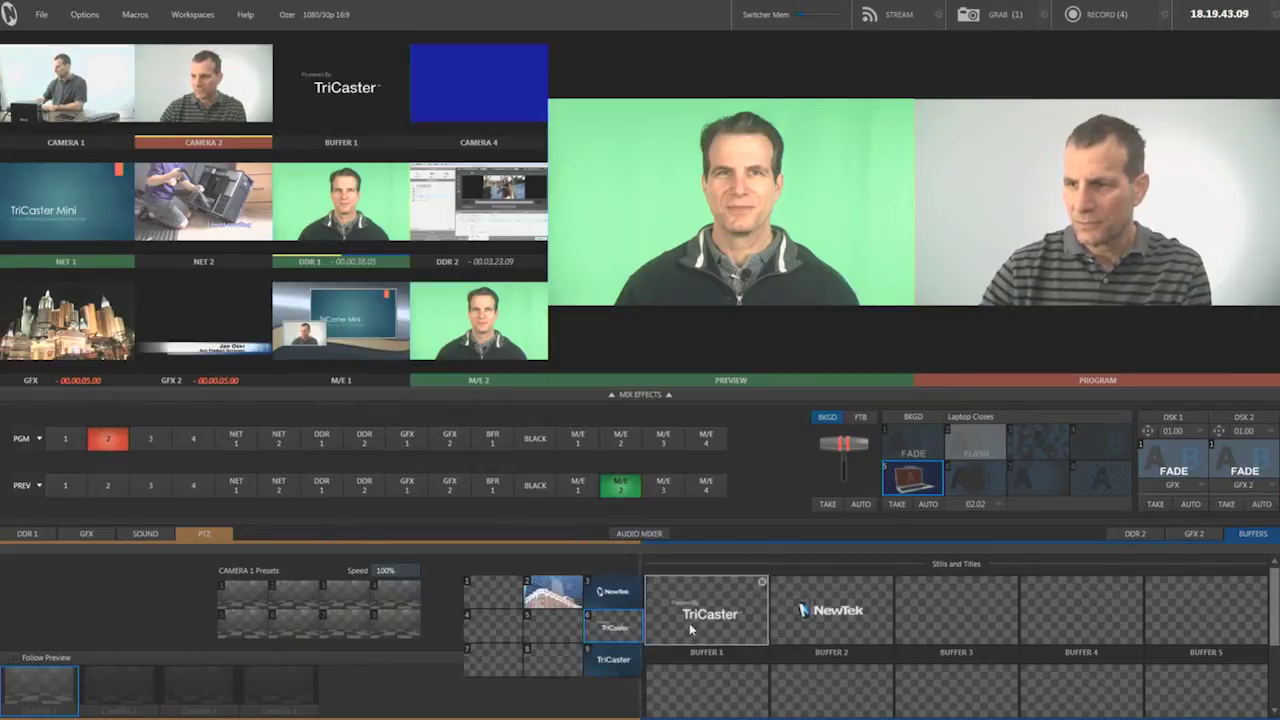
{"action": "left_click", "coordinate": [812, 617]}
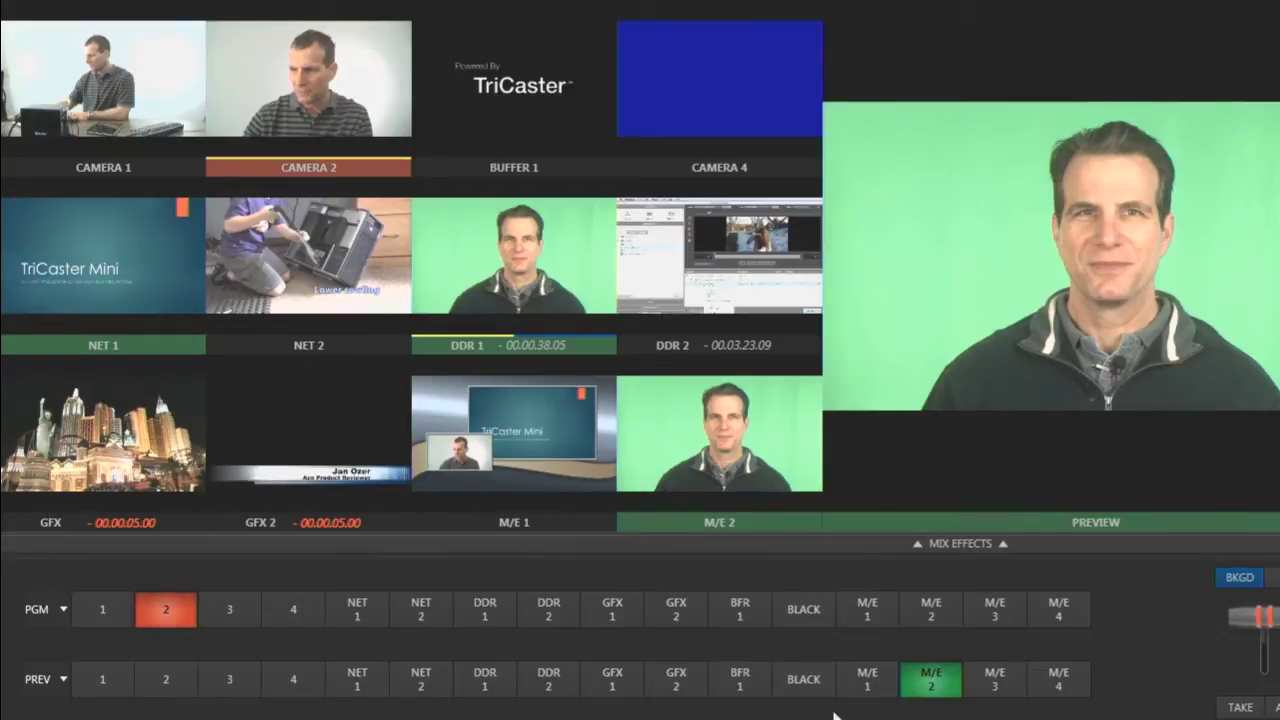
Step: Preview M/E 1, then M/E 2's green-screen presenter, and open DDR 1's input settings
{"action": "left_click", "coordinate": [866, 682]}
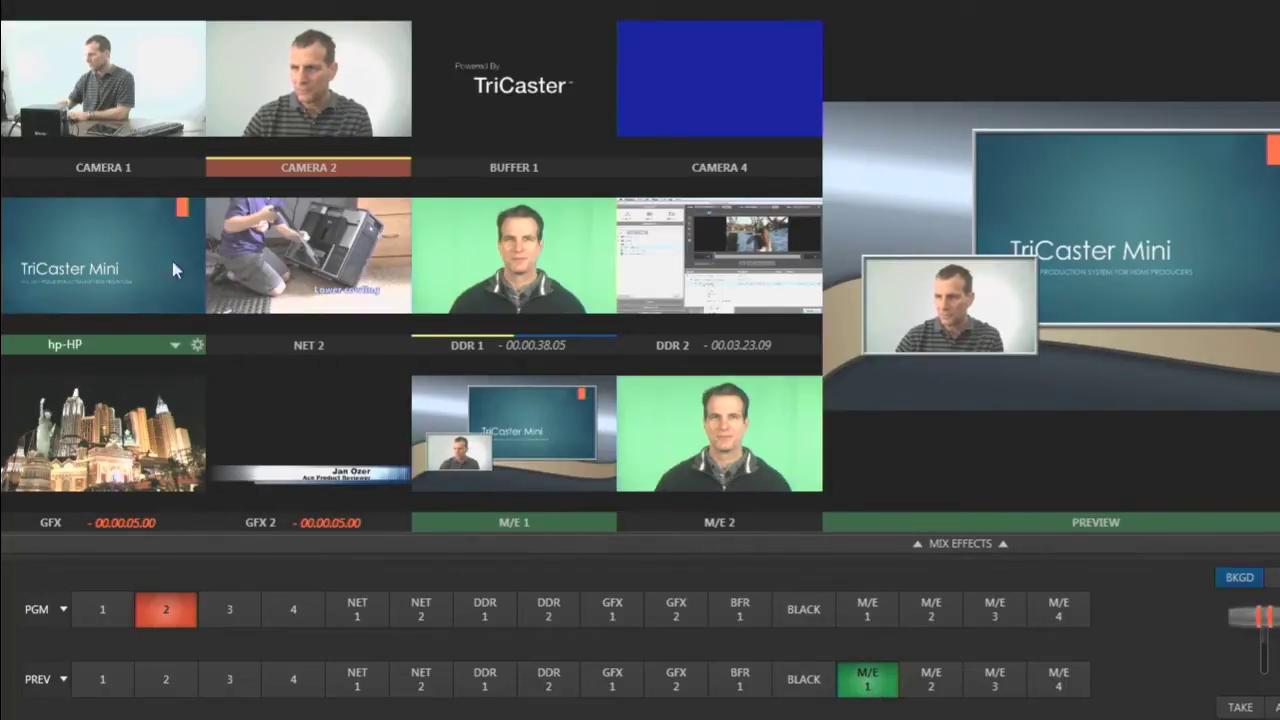
{"action": "left_click", "coordinate": [926, 684]}
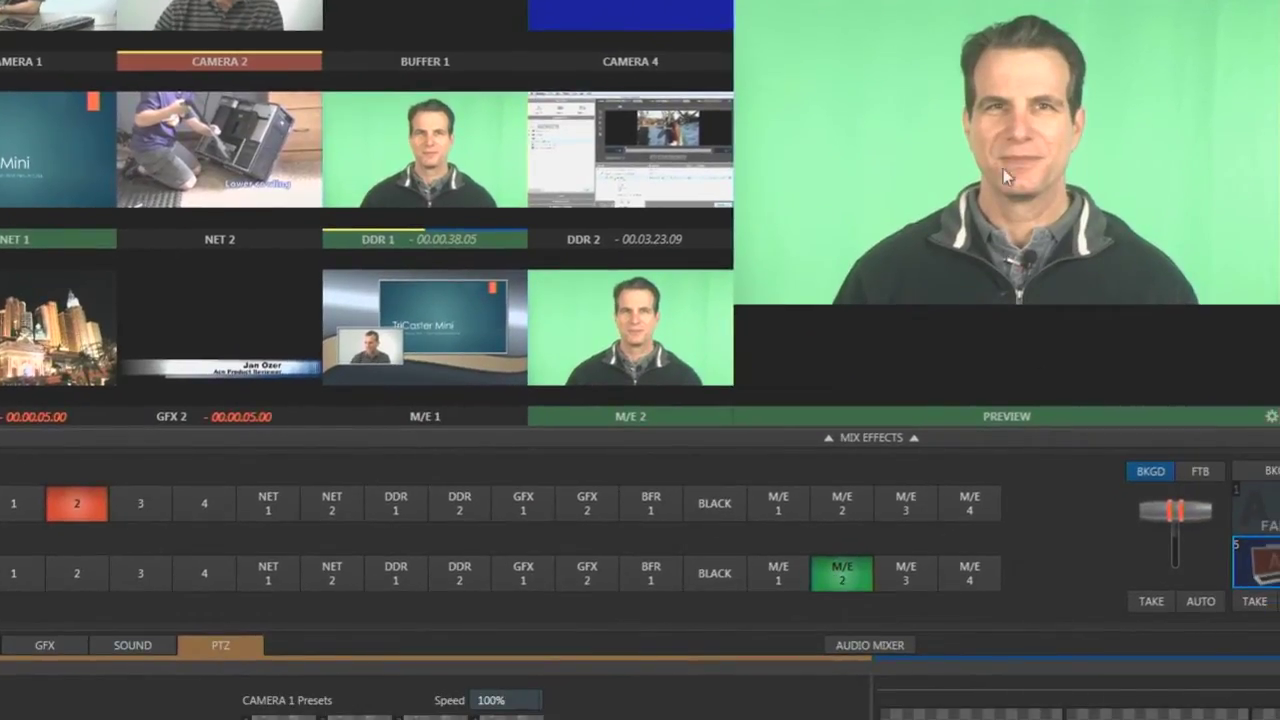
{"action": "mouse_move", "coordinate": [424, 239]}
{"action": "left_click", "coordinate": [518, 239]}
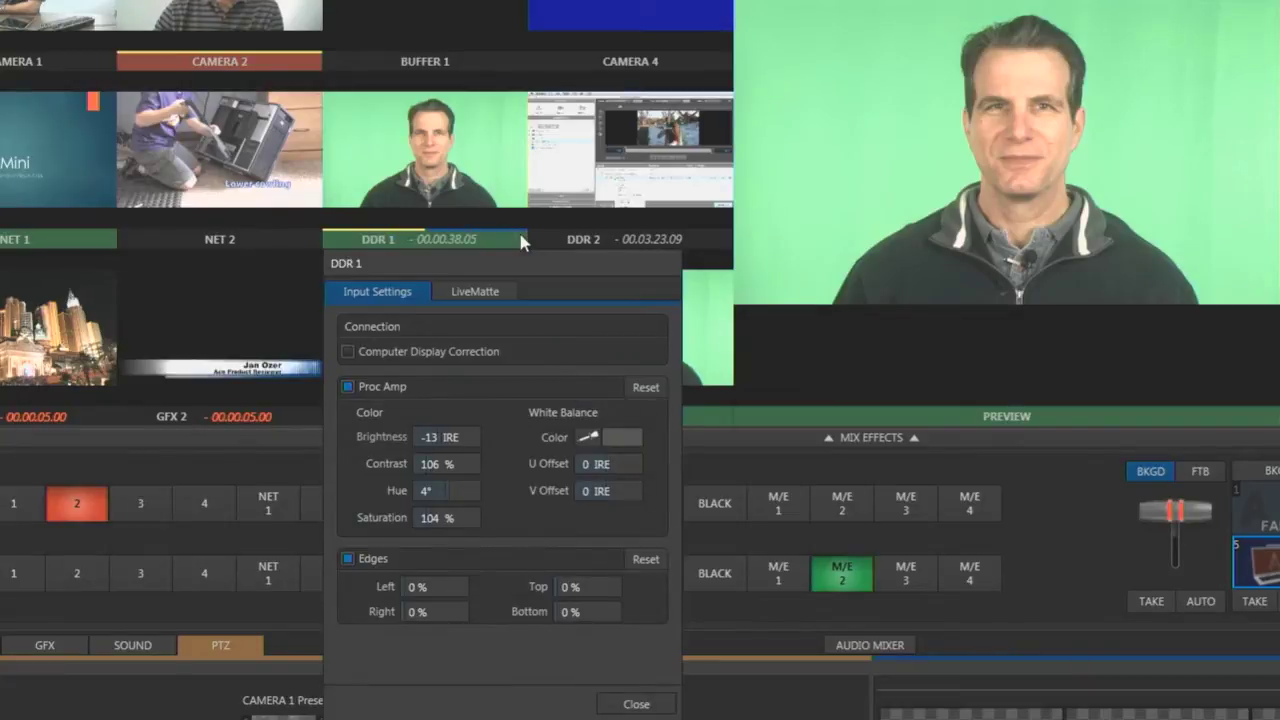
Step: Enable LiveMatte on DDR 1 and key out the green backdrop behind the presenter
{"action": "left_click", "coordinate": [484, 291]}
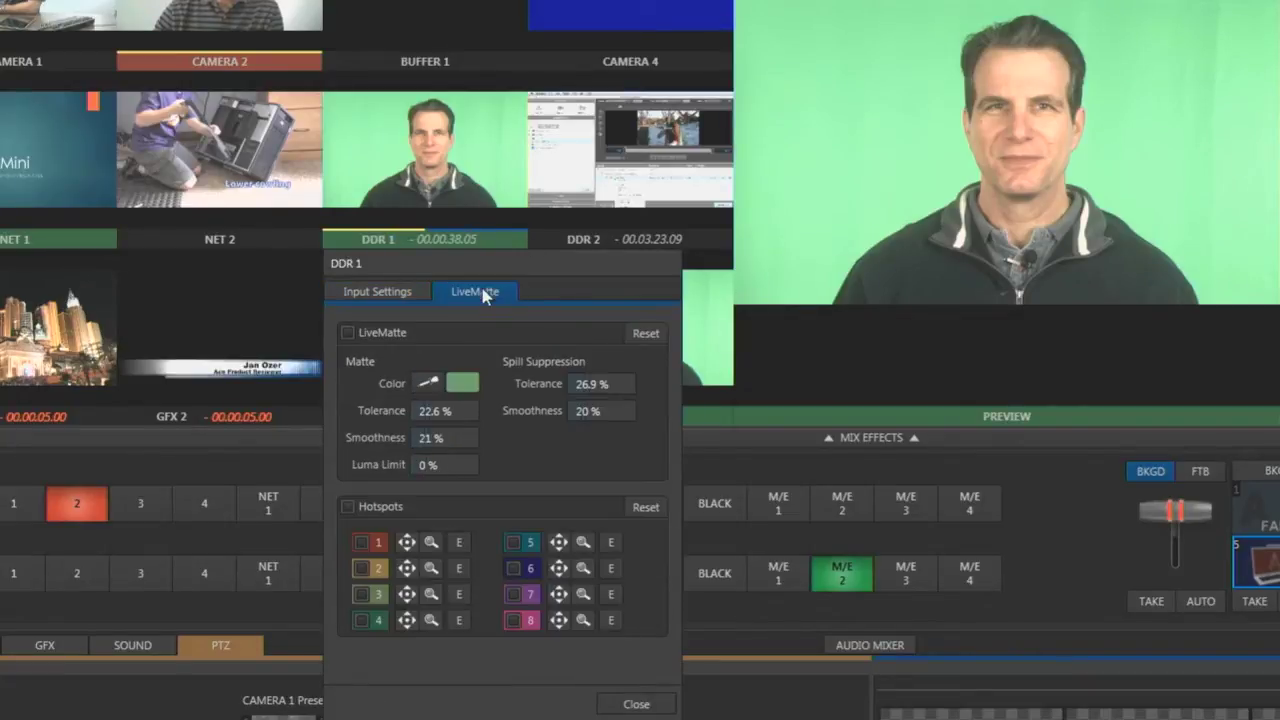
{"action": "left_click", "coordinate": [440, 387]}
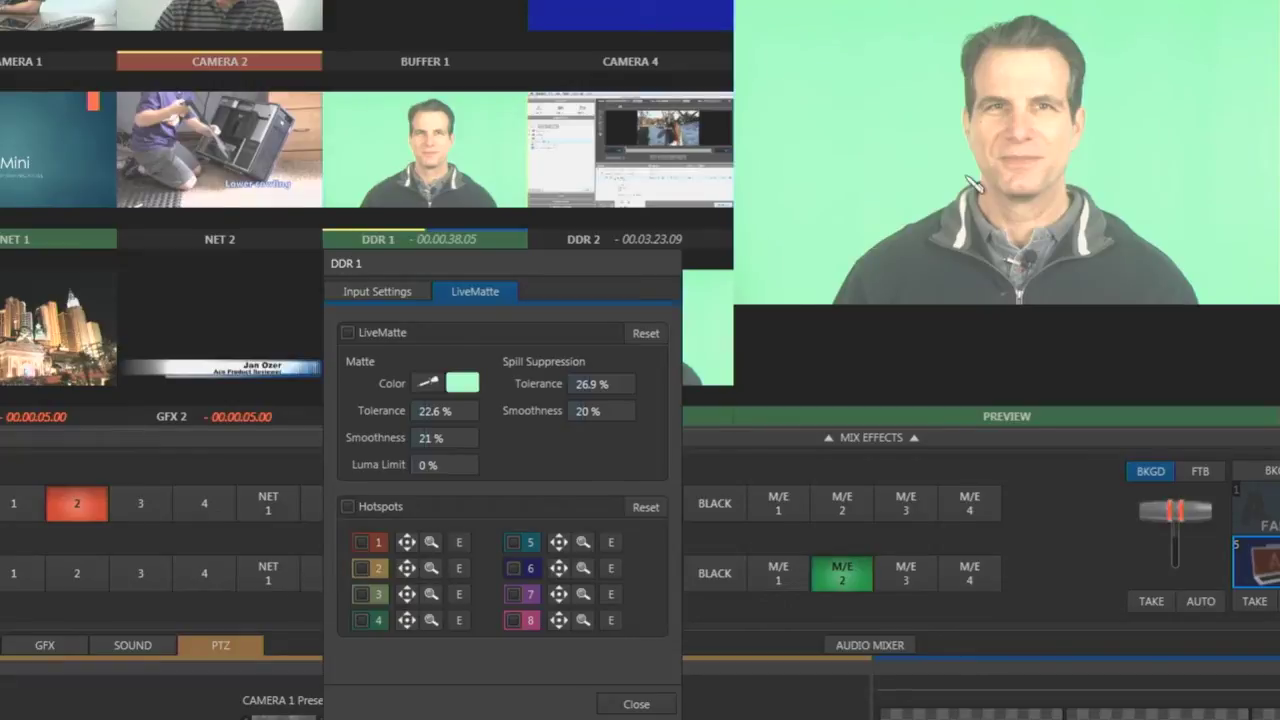
{"action": "left_click", "coordinate": [968, 185]}
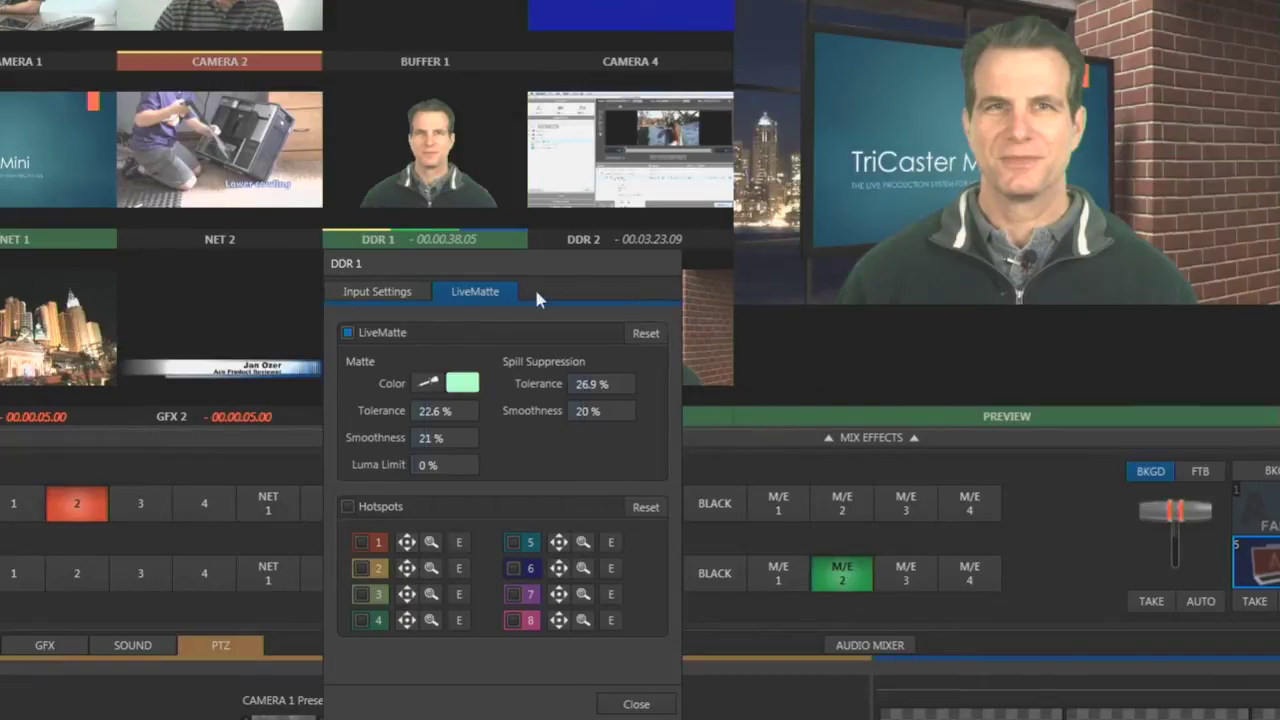
Step: Trim DDR 1's left edge and set spill suppression to 45.1% tolerance and 25% smoothness
{"action": "left_click", "coordinate": [393, 290]}
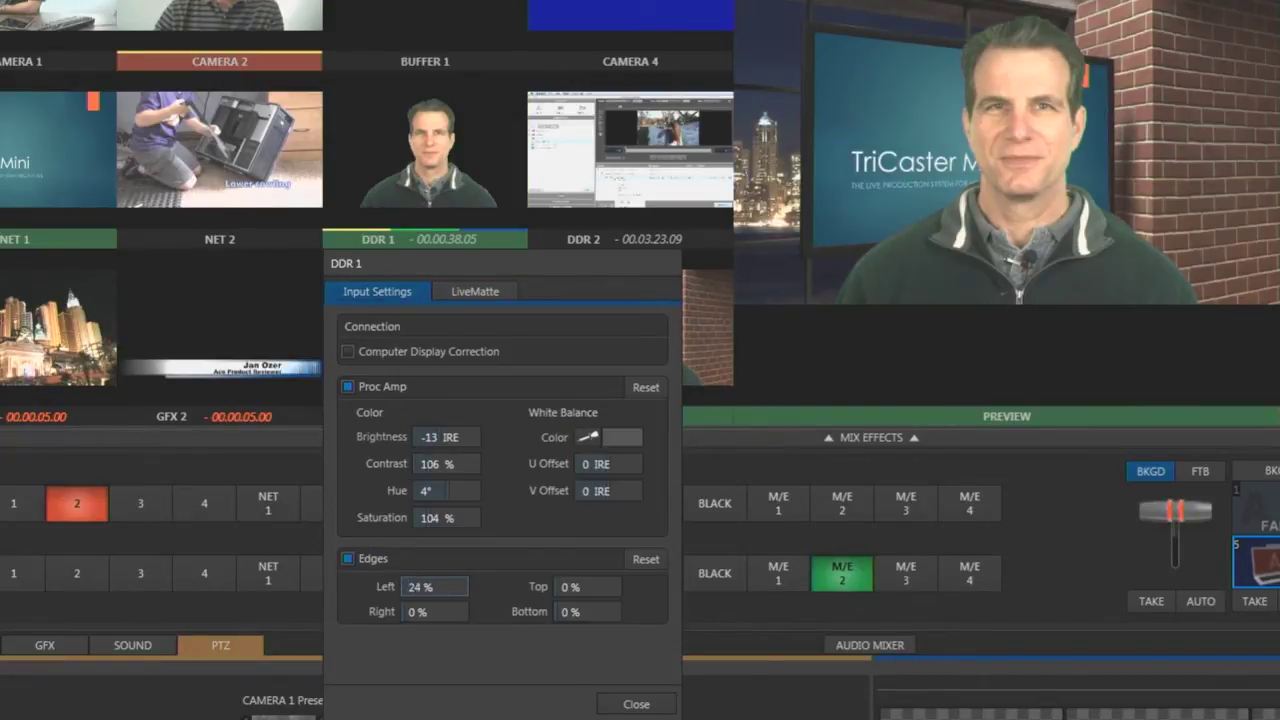
{"action": "left_click_drag", "start_coordinate": [434, 587], "coordinate": [400, 587]}
{"action": "left_click", "coordinate": [480, 292]}
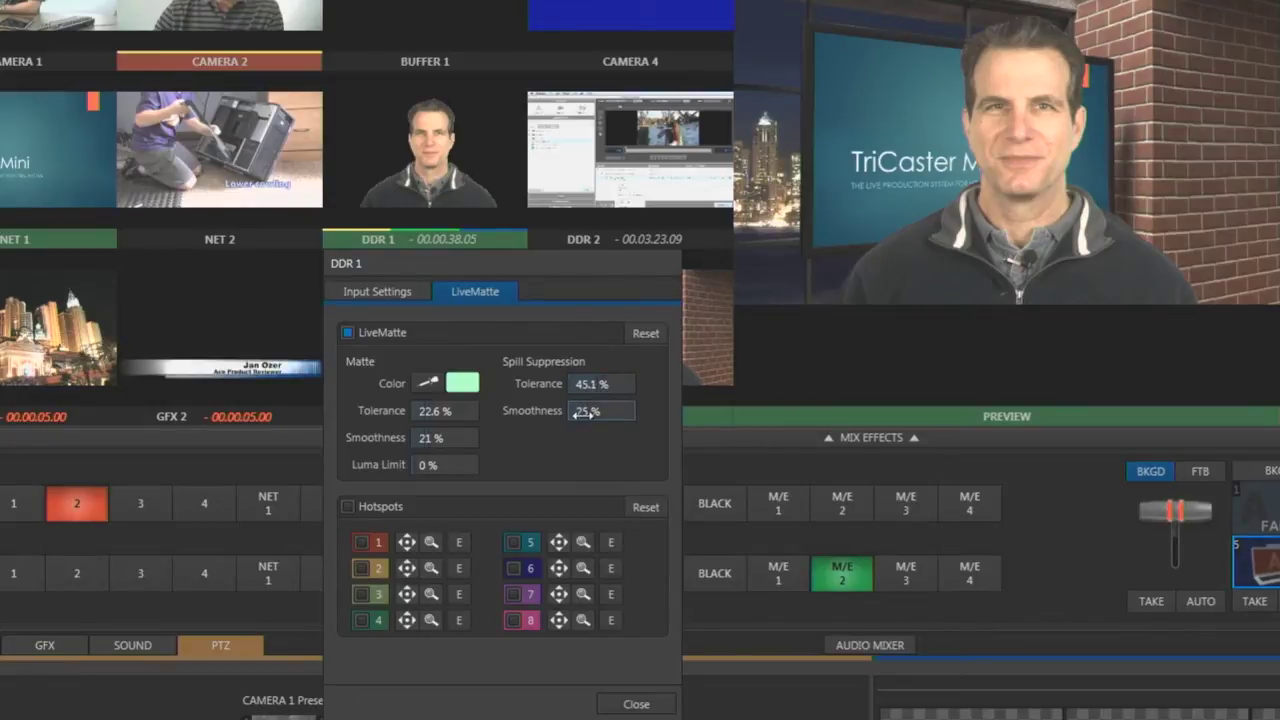
{"action": "left_click", "coordinate": [646, 707]}
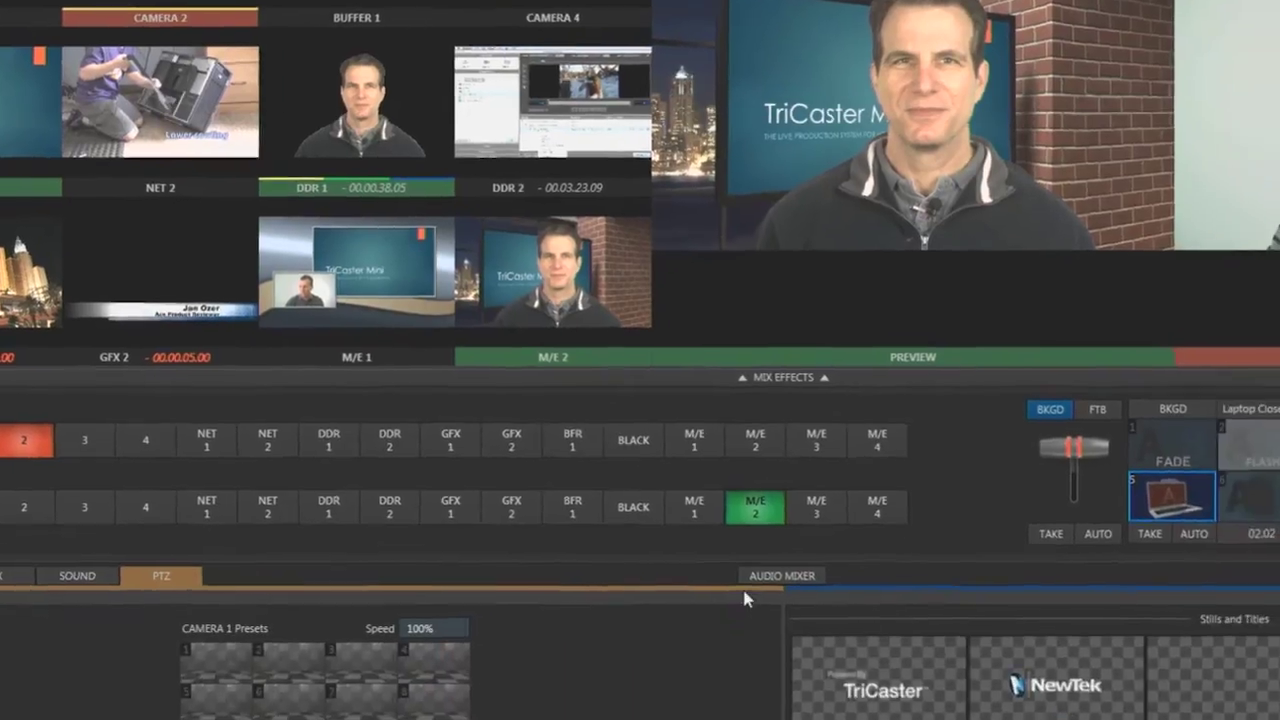
Step: Show the audio mixer and preview Camera 1, Camera 2, M/E 1, then M/E 2 in turn
{"action": "left_click", "coordinate": [870, 645]}
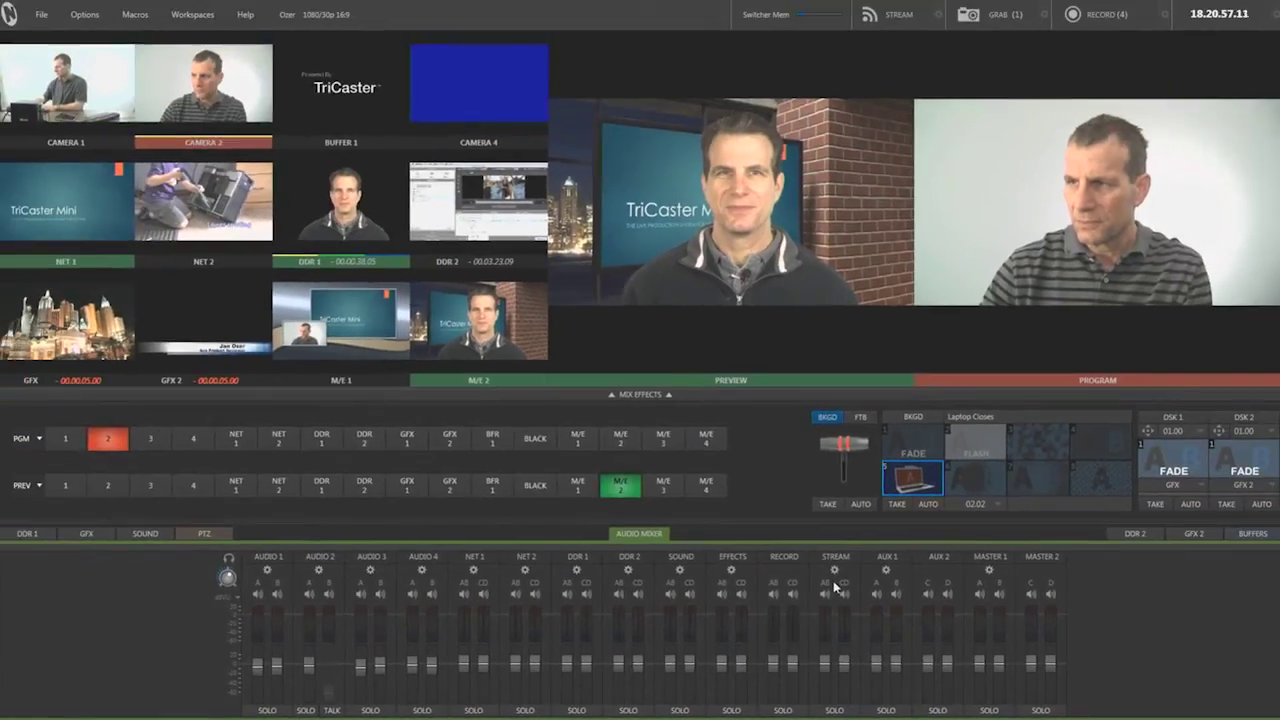
{"action": "mouse_move", "coordinate": [1063, 200]}
{"action": "mouse_move", "coordinate": [1062, 270]}
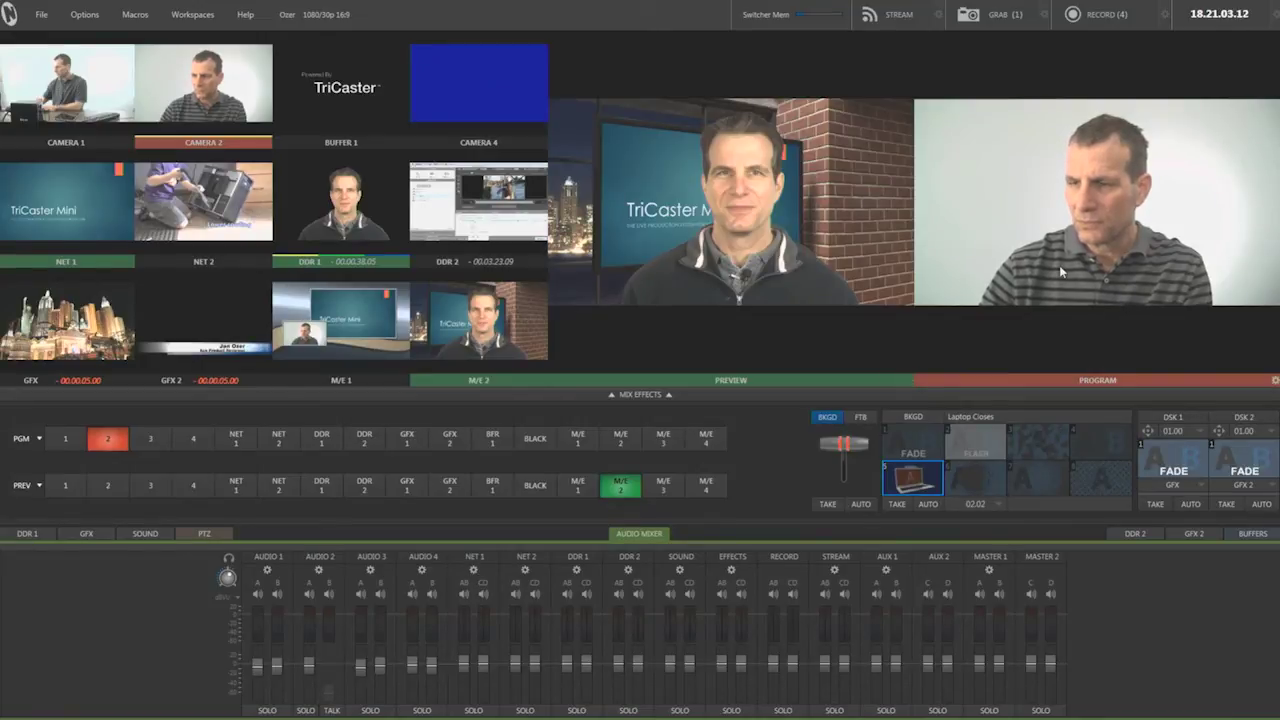
{"action": "left_click", "coordinate": [65, 486]}
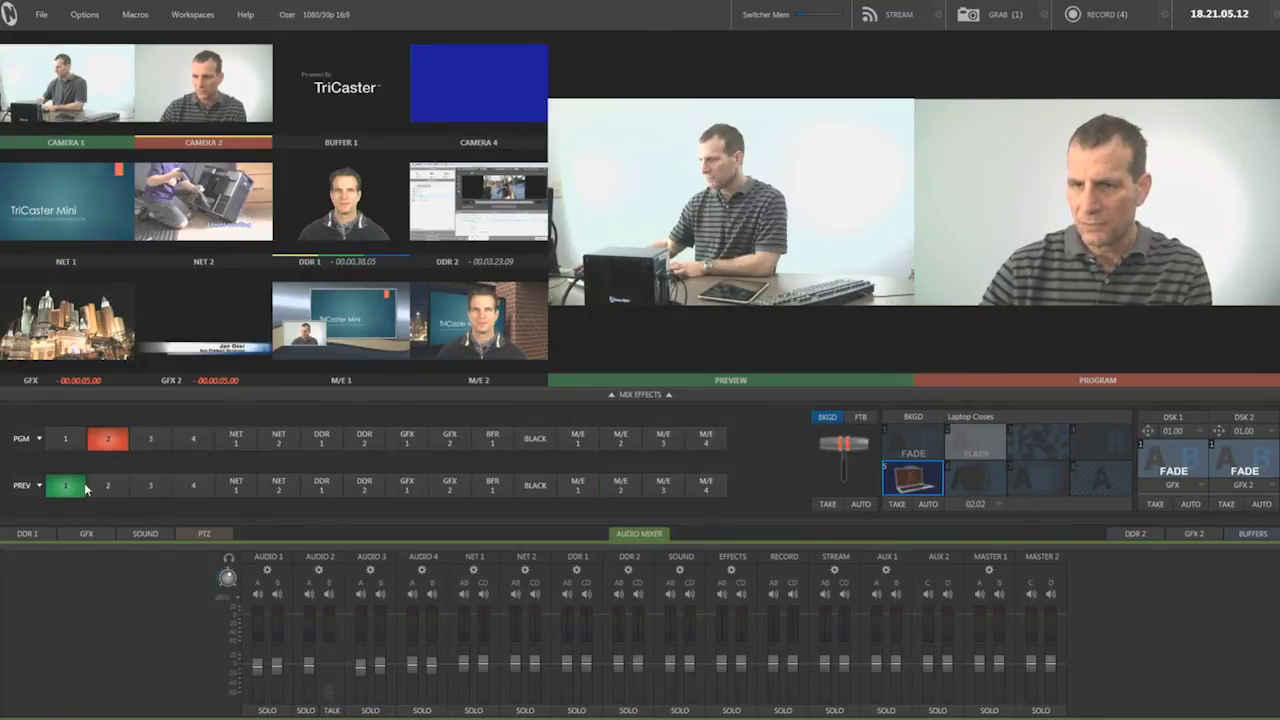
{"action": "left_click", "coordinate": [106, 487]}
{"action": "left_click", "coordinate": [573, 486]}
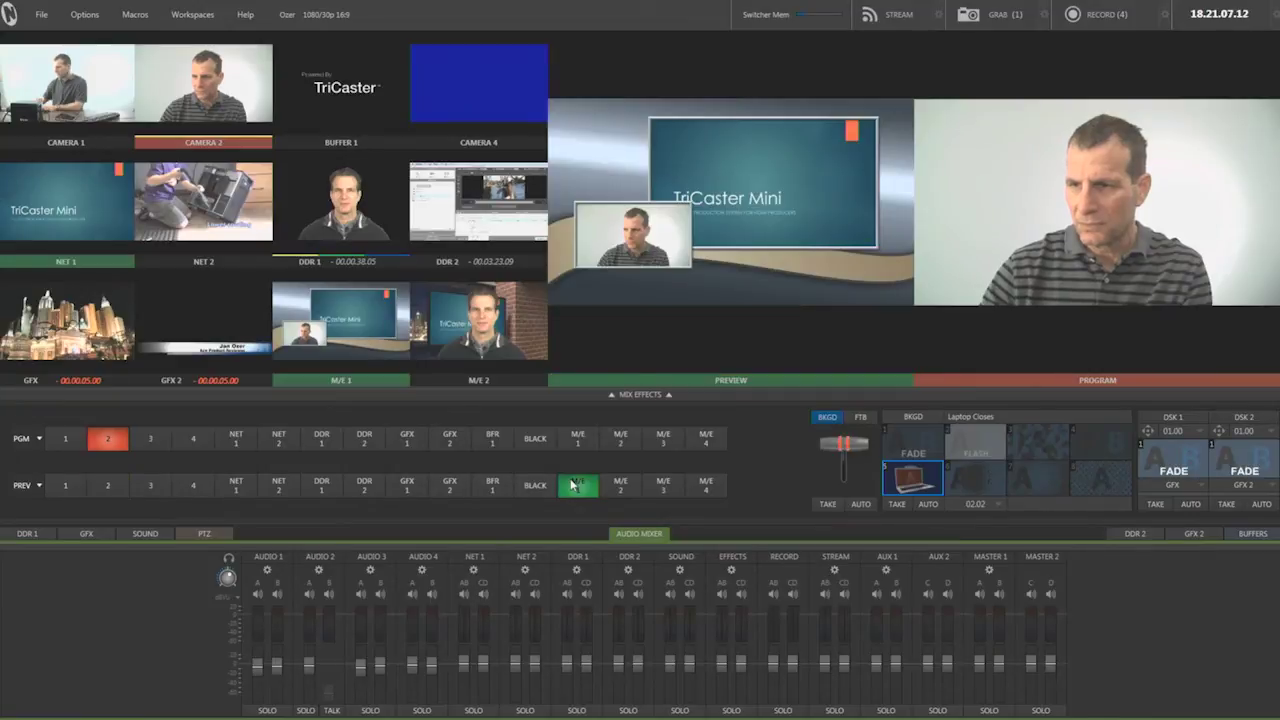
{"action": "left_click", "coordinate": [621, 488]}
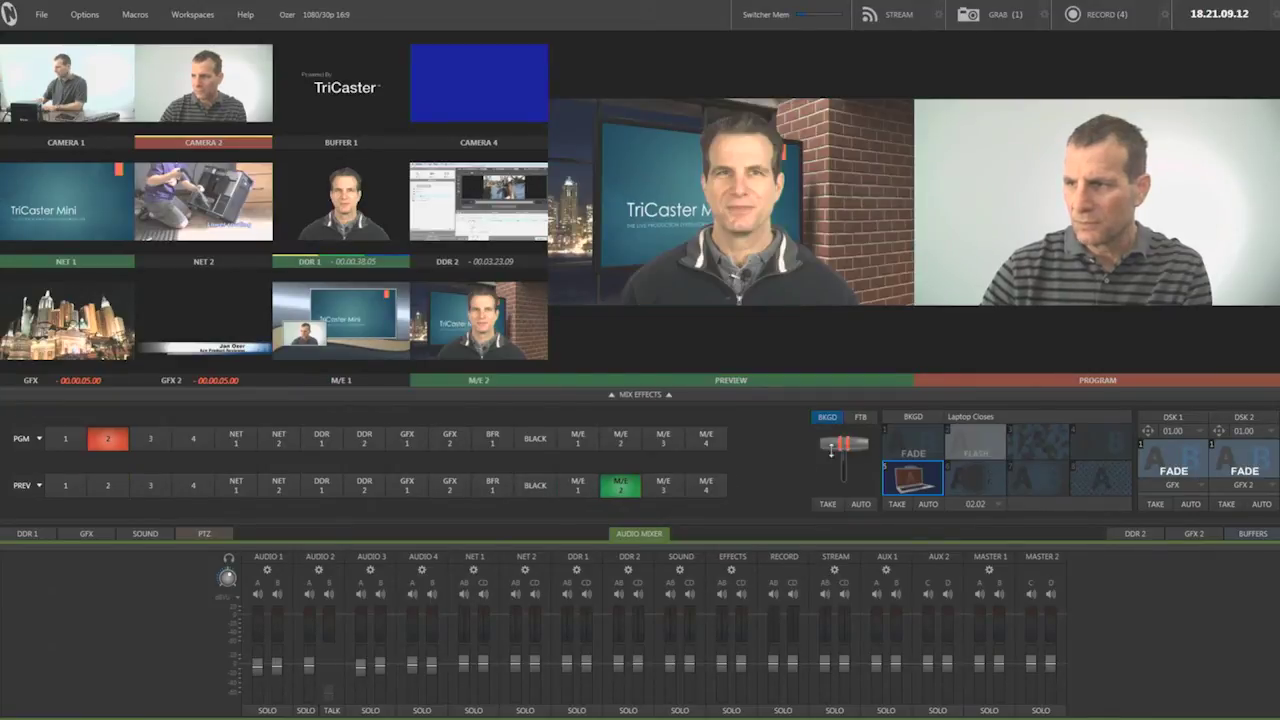
Step: Transition the M/E 2 virtual set to program and back, leaving Camera 2 on air
{"action": "mouse_move", "coordinate": [843, 443]}
{"action": "left_mouse_down"}
{"action": "mouse_move", "coordinate": [843, 476]}
{"action": "mouse_move", "coordinate": [843, 446]}
{"action": "left_mouse_up"}
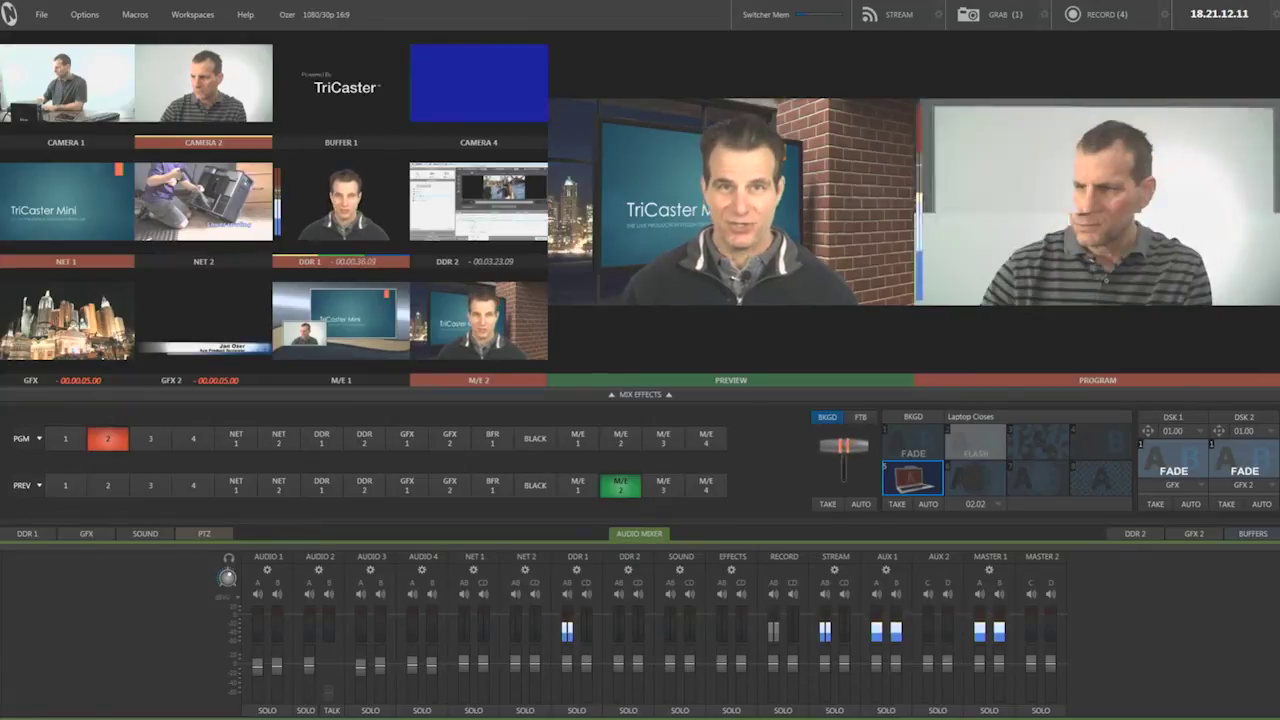
{"action": "left_click", "coordinate": [827, 504]}
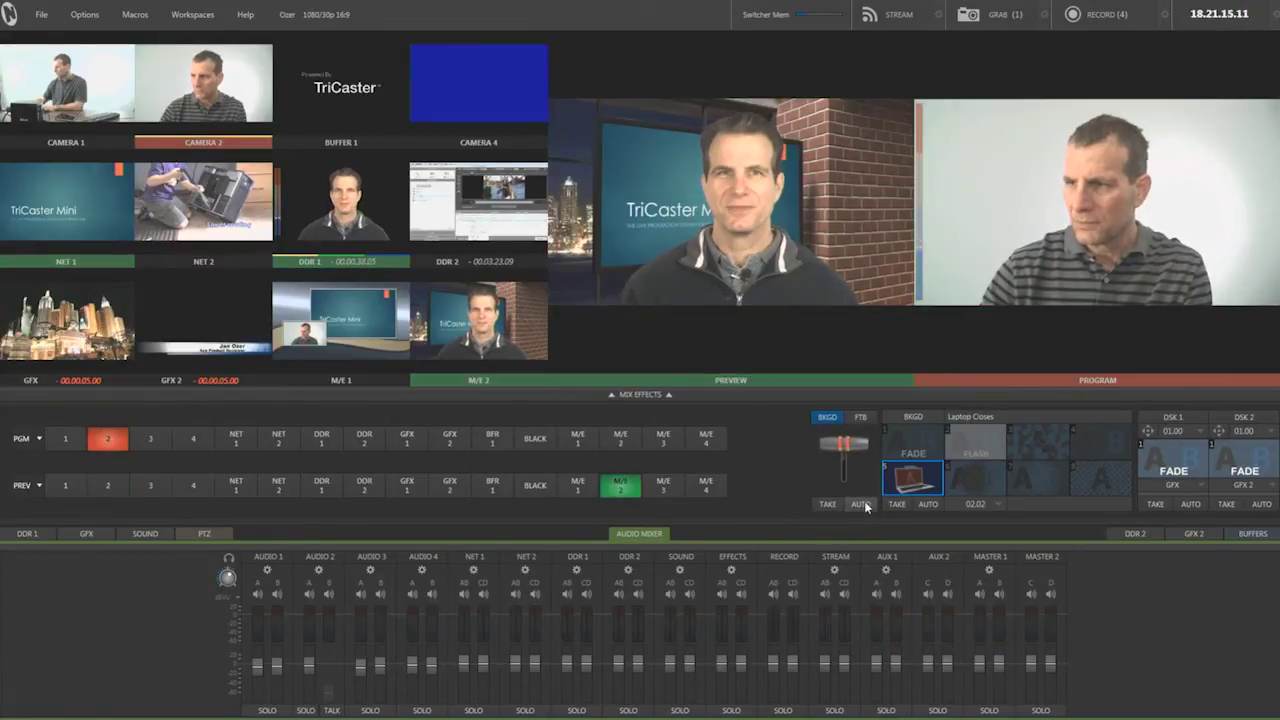
{"action": "left_click", "coordinate": [860, 504]}
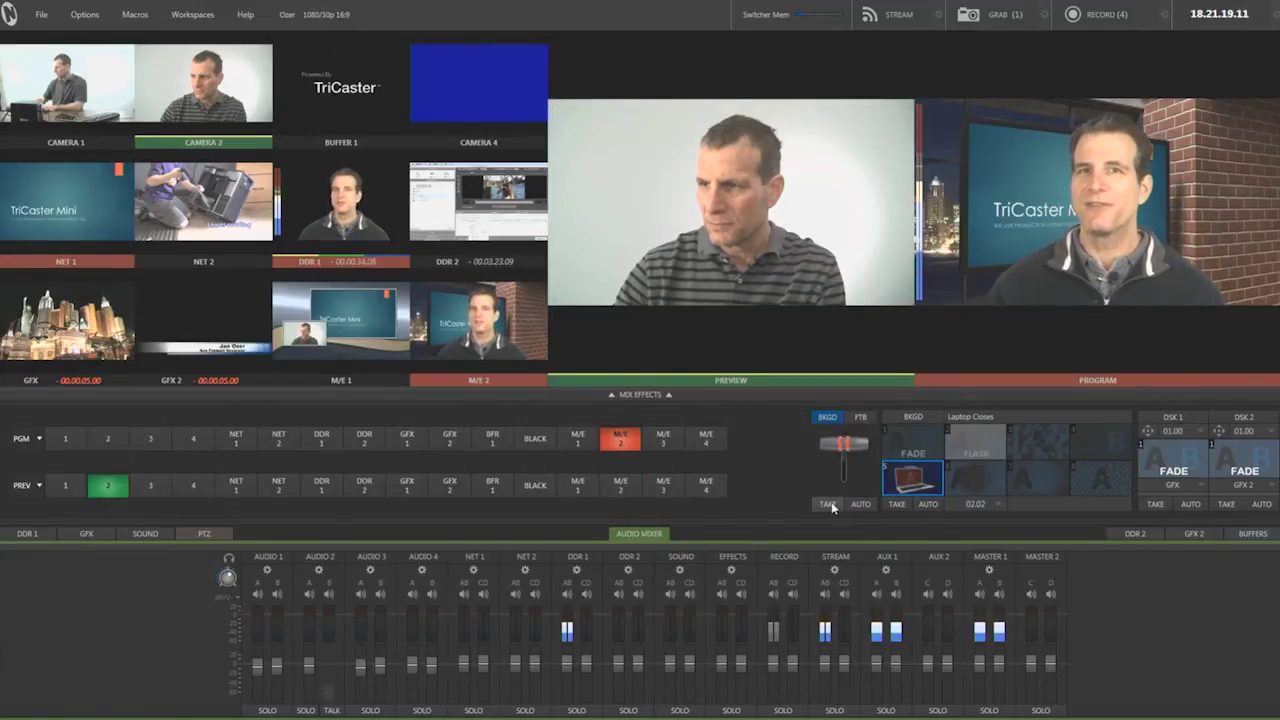
{"action": "left_click", "coordinate": [838, 505]}
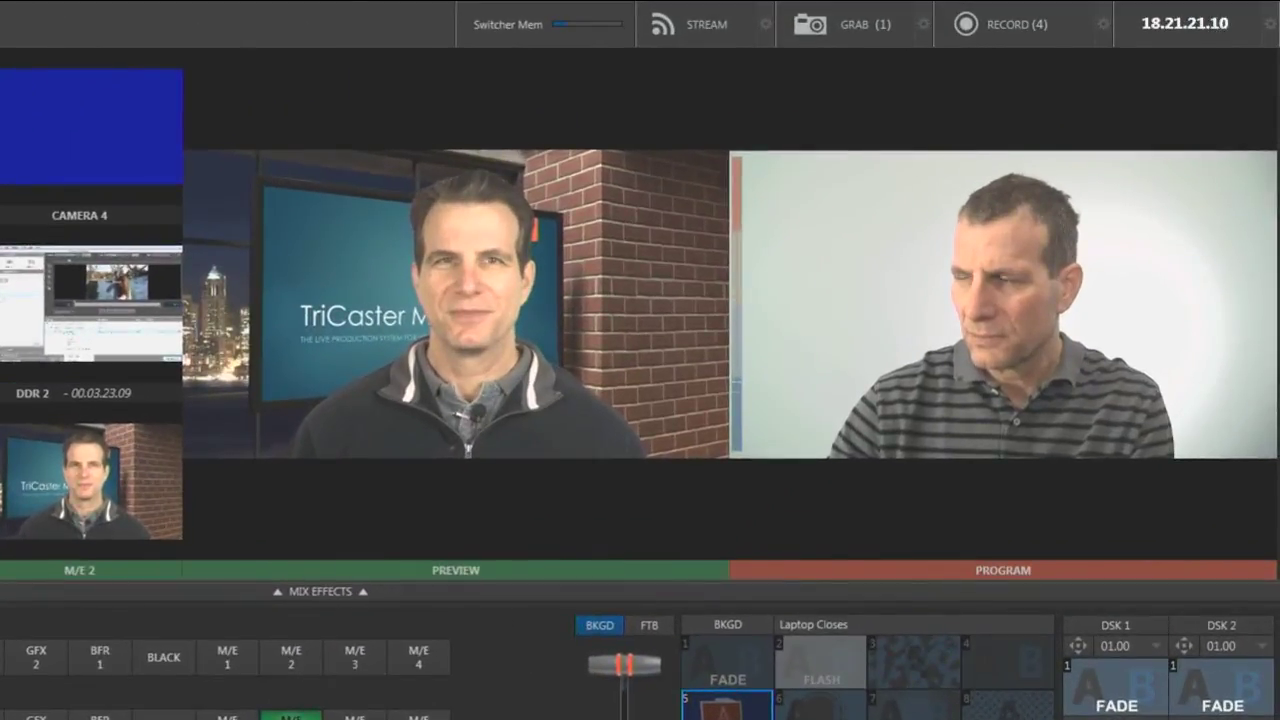
Step: Review the record settings and the Brightcove stream setup, then show the publish destinations
{"action": "left_click", "coordinate": [1103, 25]}
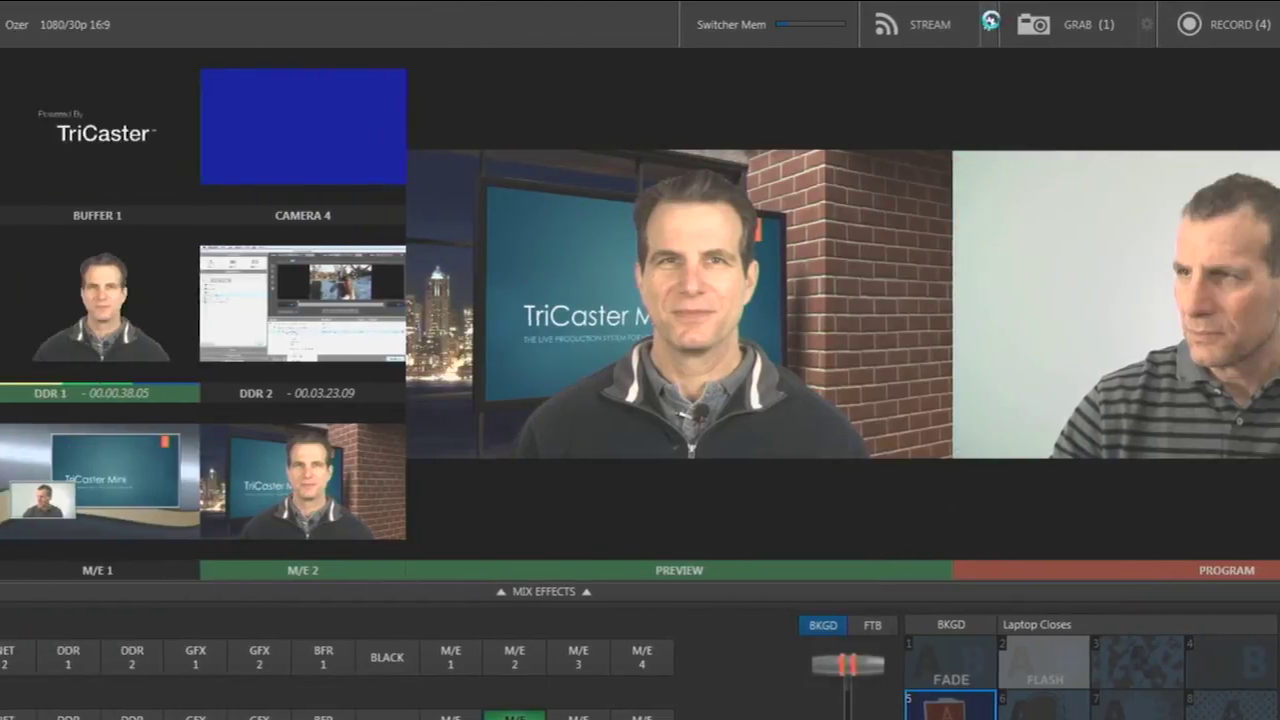
{"action": "left_click", "coordinate": [830, 24]}
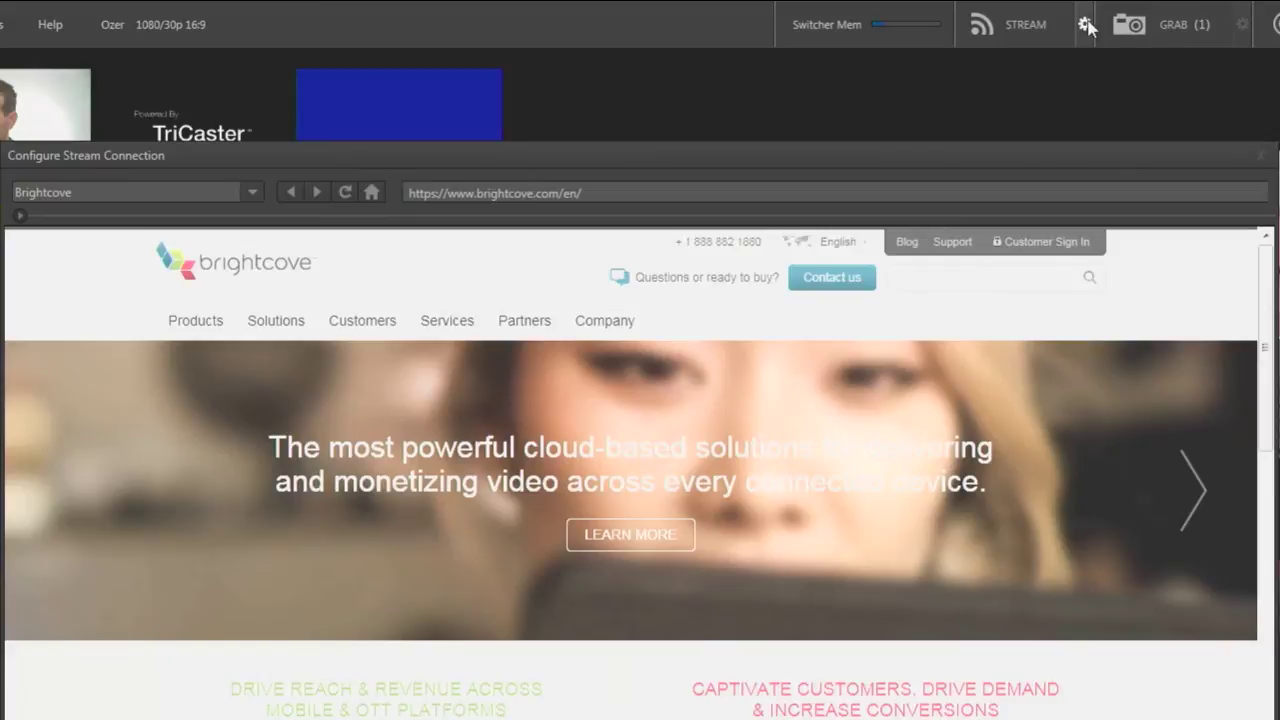
{"action": "left_click", "coordinate": [252, 193]}
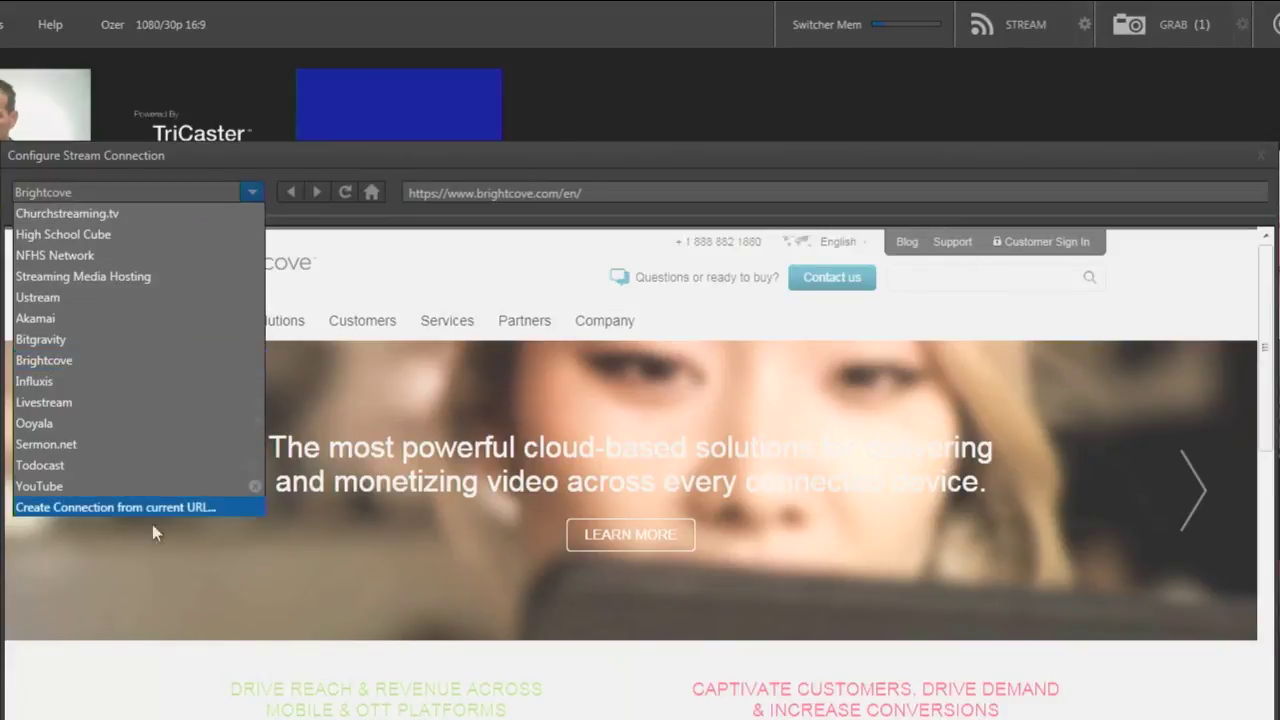
{"action": "left_click", "coordinate": [148, 159]}
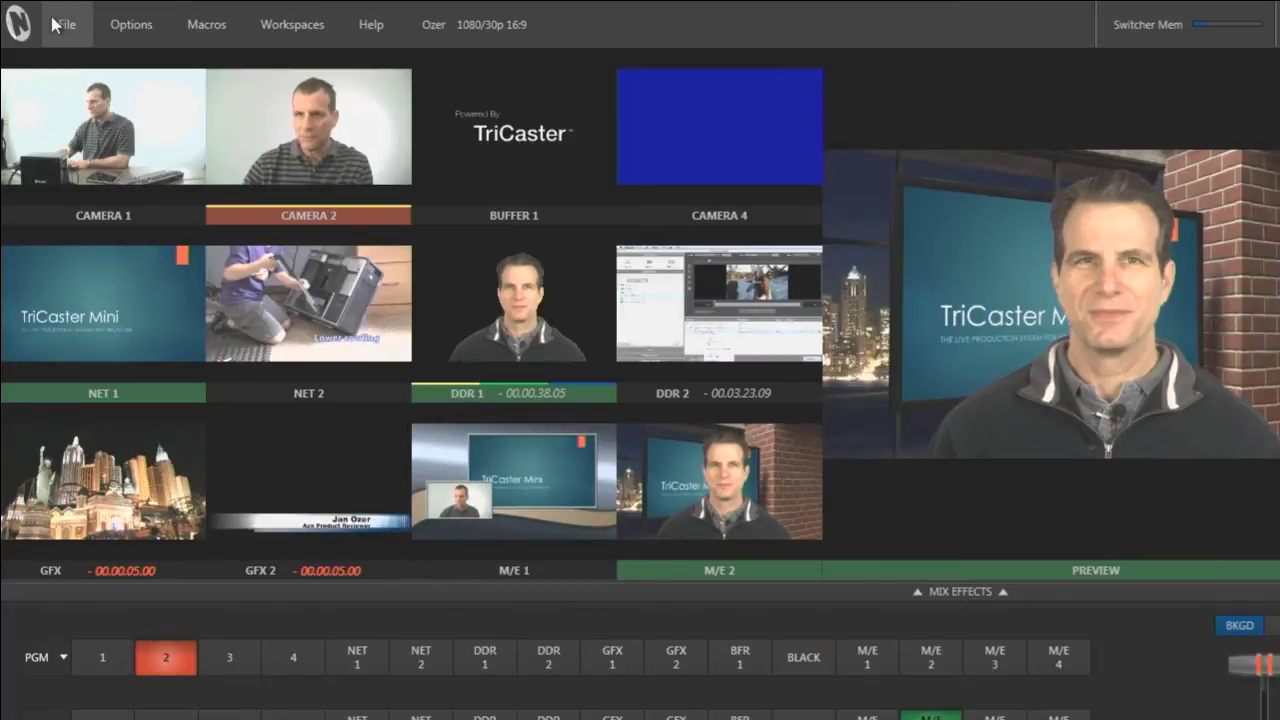
{"action": "left_click", "coordinate": [66, 24]}
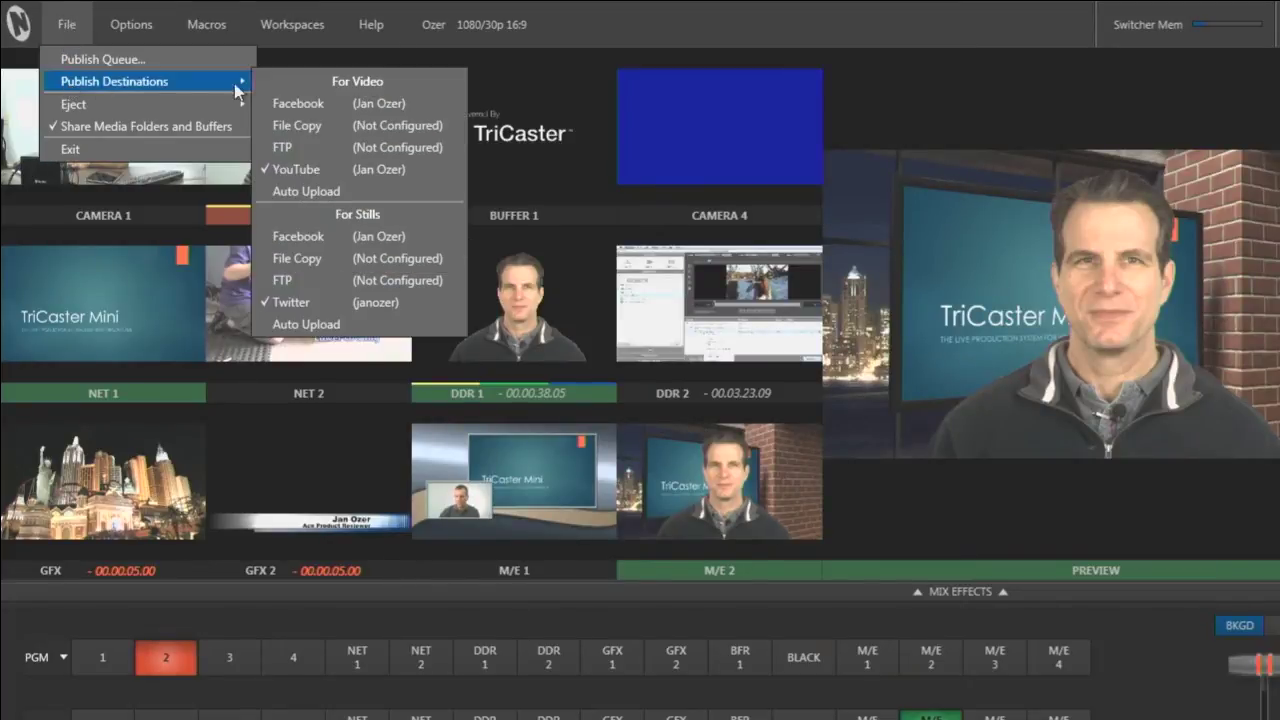